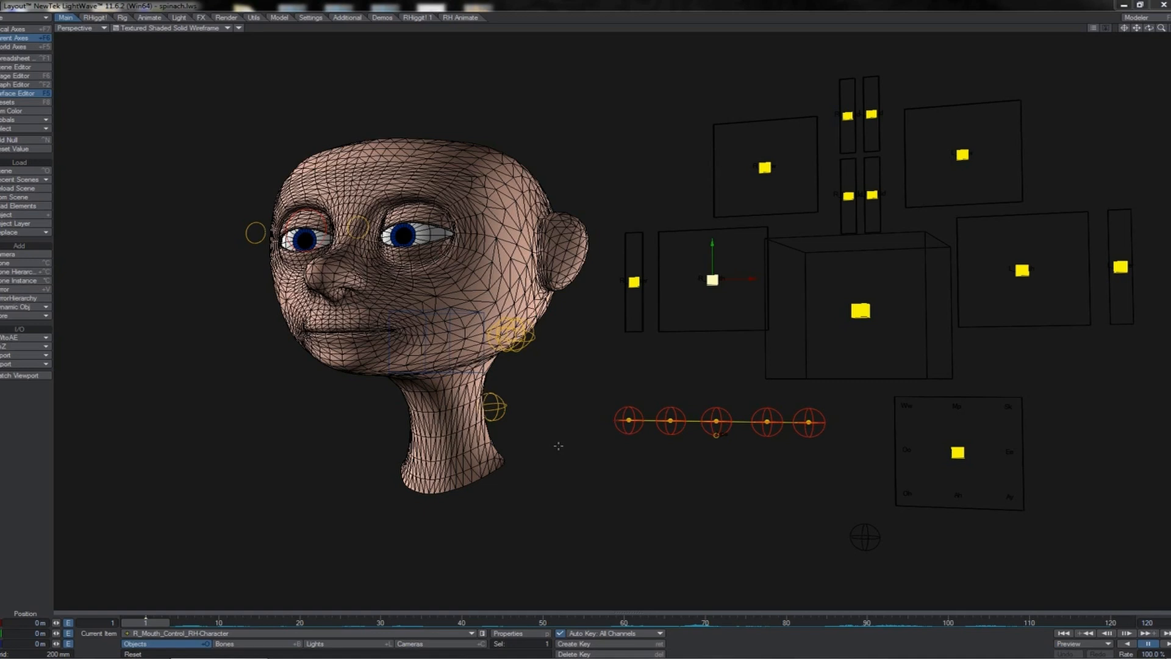
Step: Switch to the back view, select the sync control and move it up to the top edge of its box
key("1")
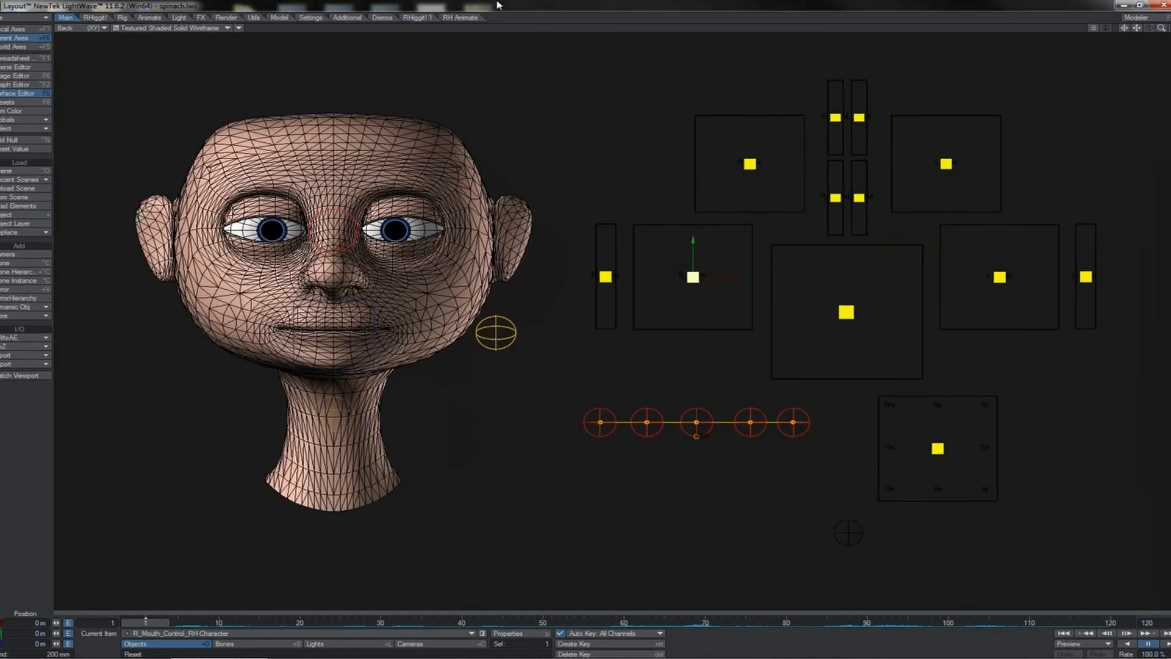
left_click(939, 448)
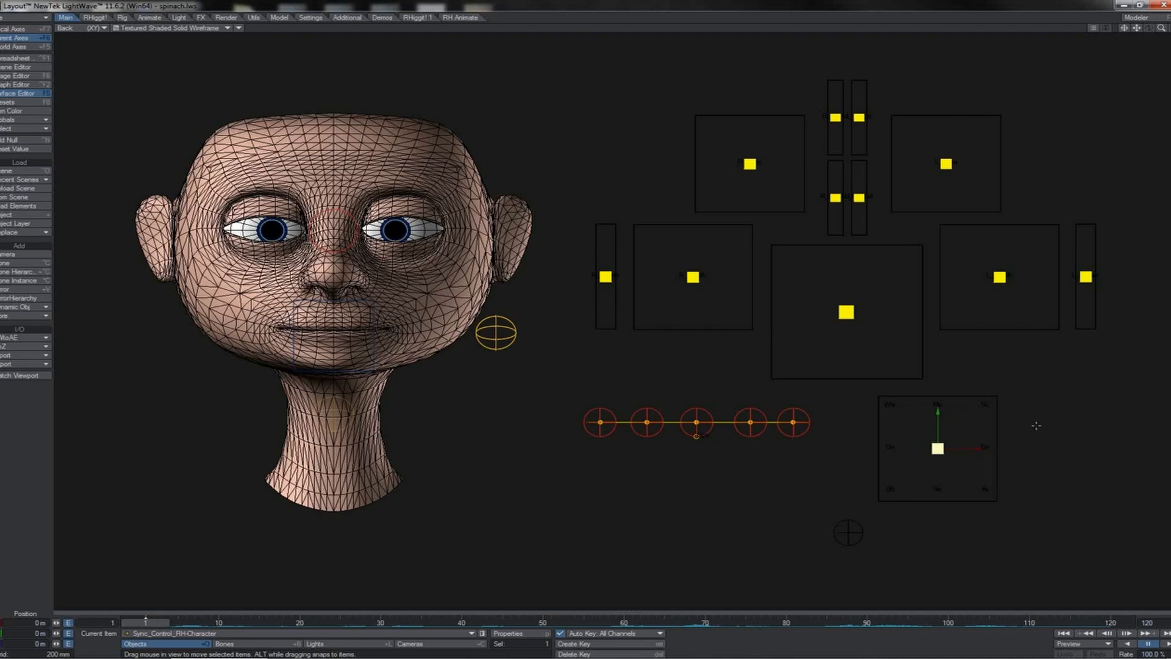
left_click_drag(938, 449, 938, 396)
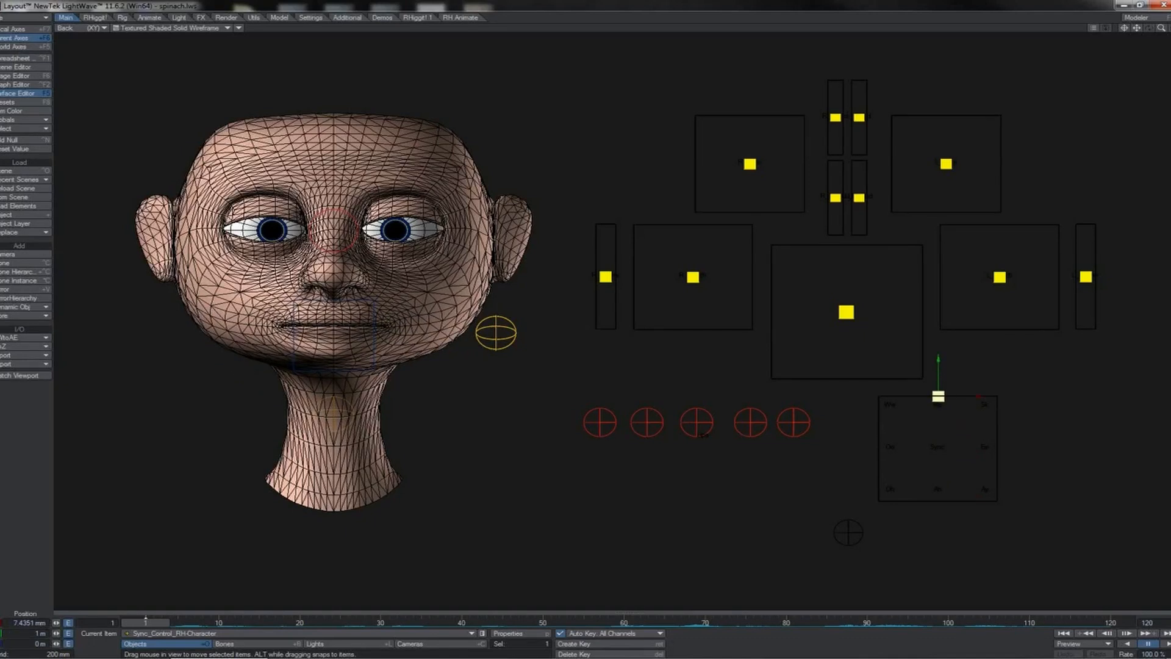
mouse_move(938, 395)
left_mouse_down()
mouse_move(936, 497)
mouse_move(943, 396)
left_mouse_up()
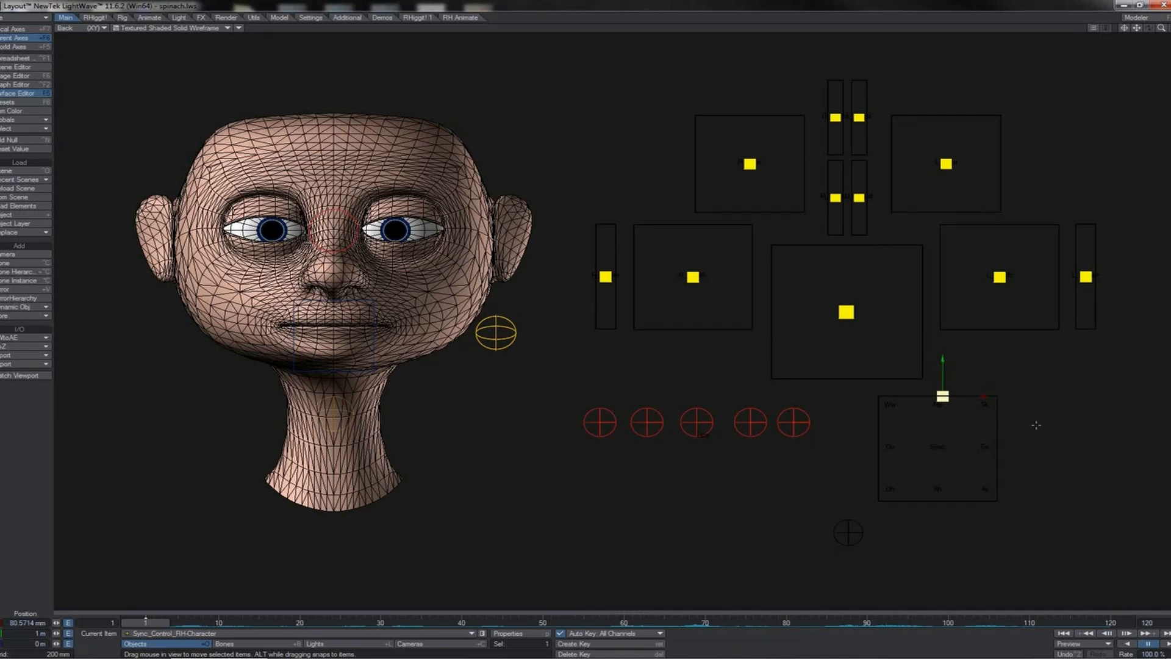
left_click_drag(1036, 424, 1057, 439)
Step: Move the sync control to the lower-left, bottom and upper-left of its box to test mouth shapes, then undo
left_click_drag(964, 411, 913, 486)
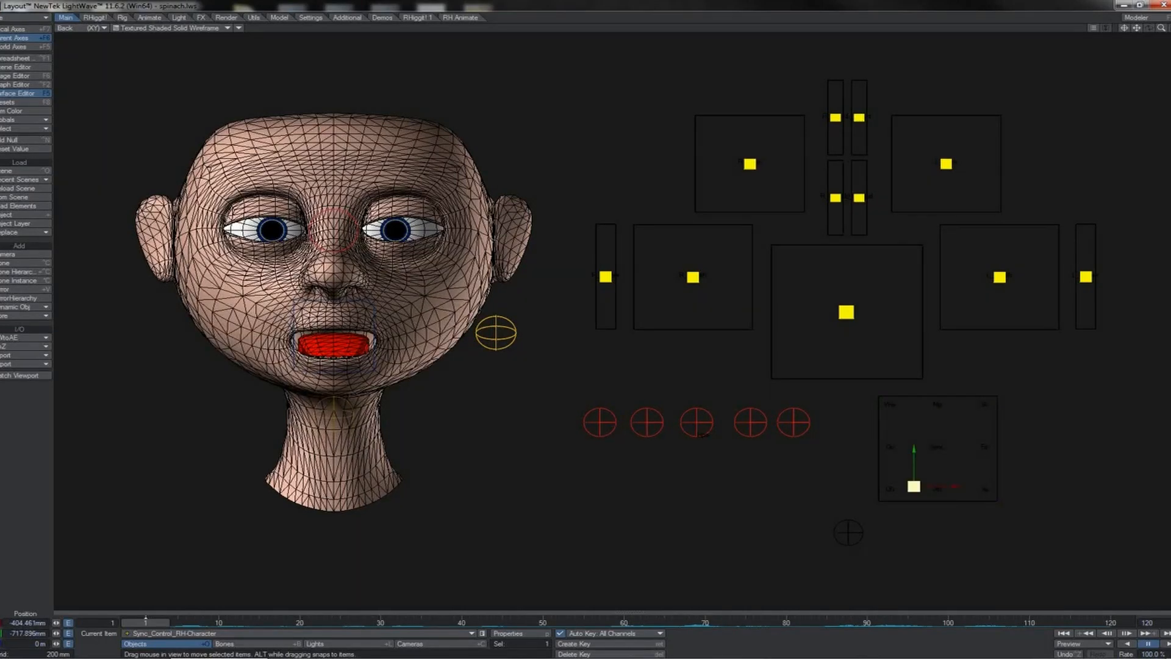
left_click_drag(914, 486, 935, 479)
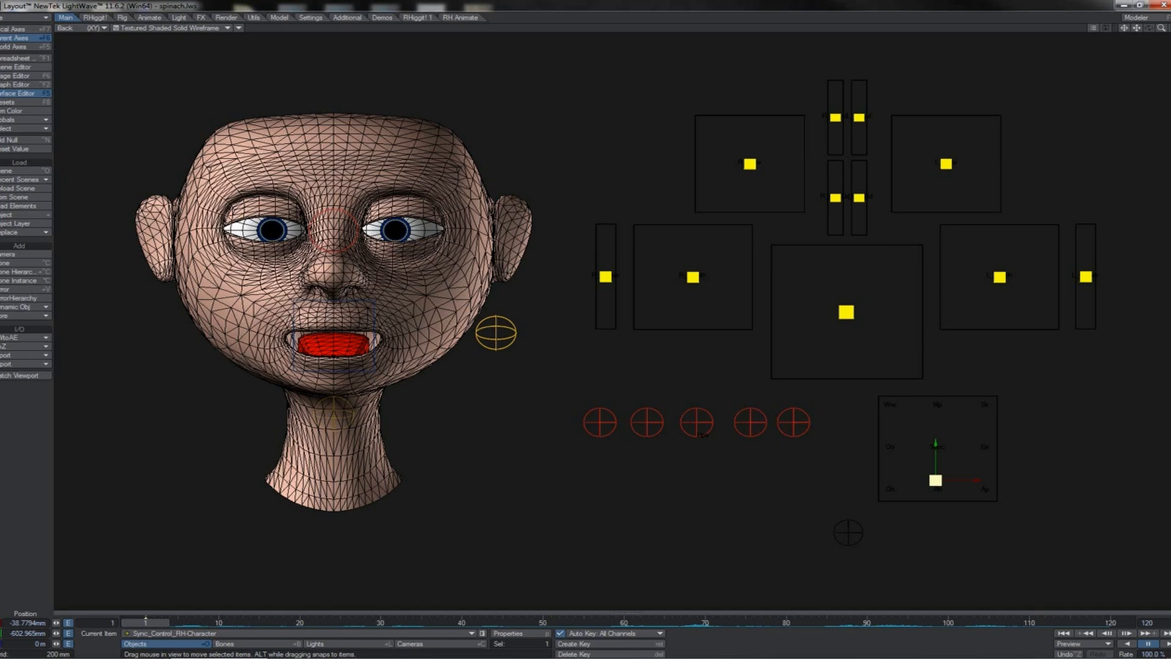
left_click_drag(935, 480, 887, 400)
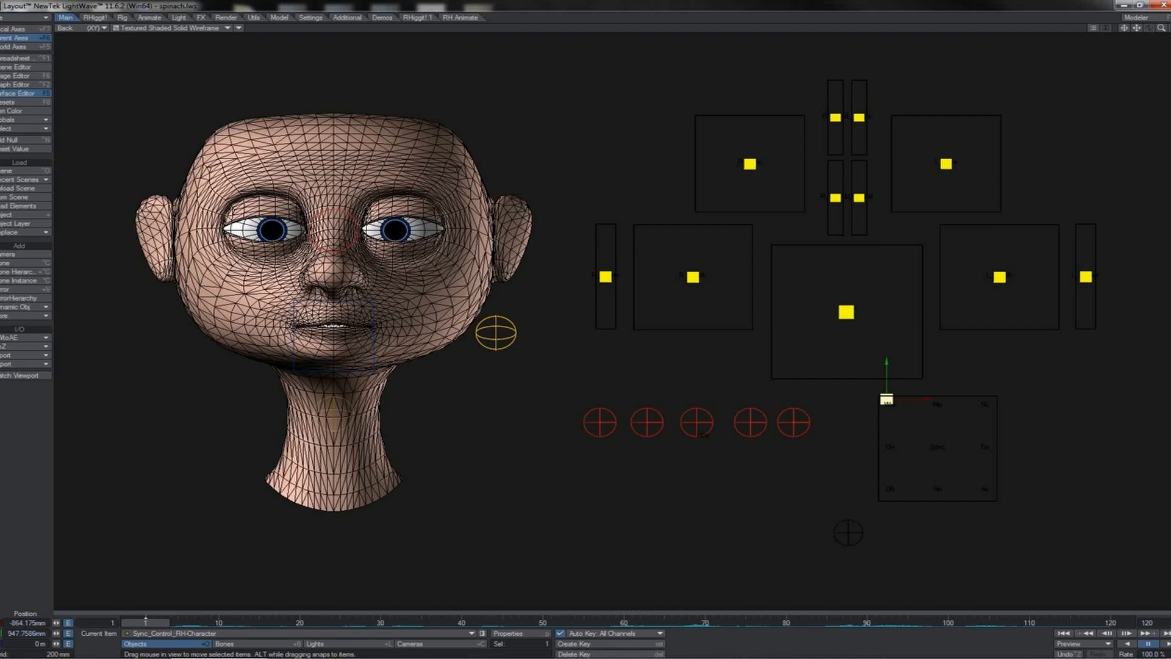
left_click_drag(886, 399, 888, 500)
key("ctrl+z")
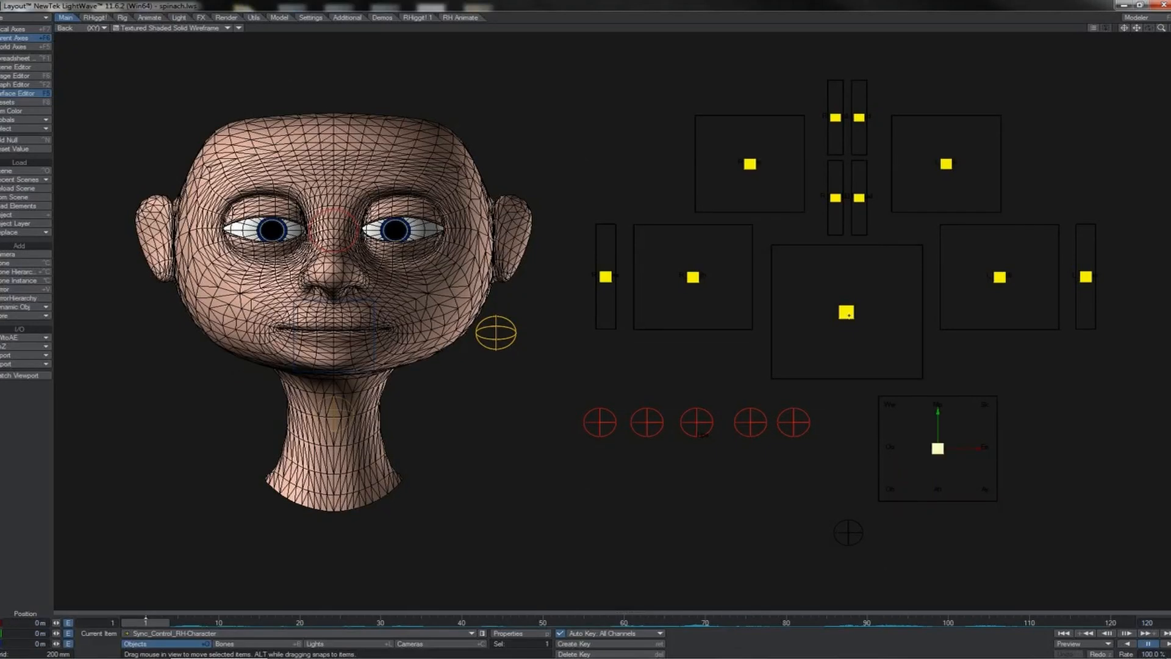
Step: Select the jaw control and move it around its box to test jaw positions
left_click(847, 314)
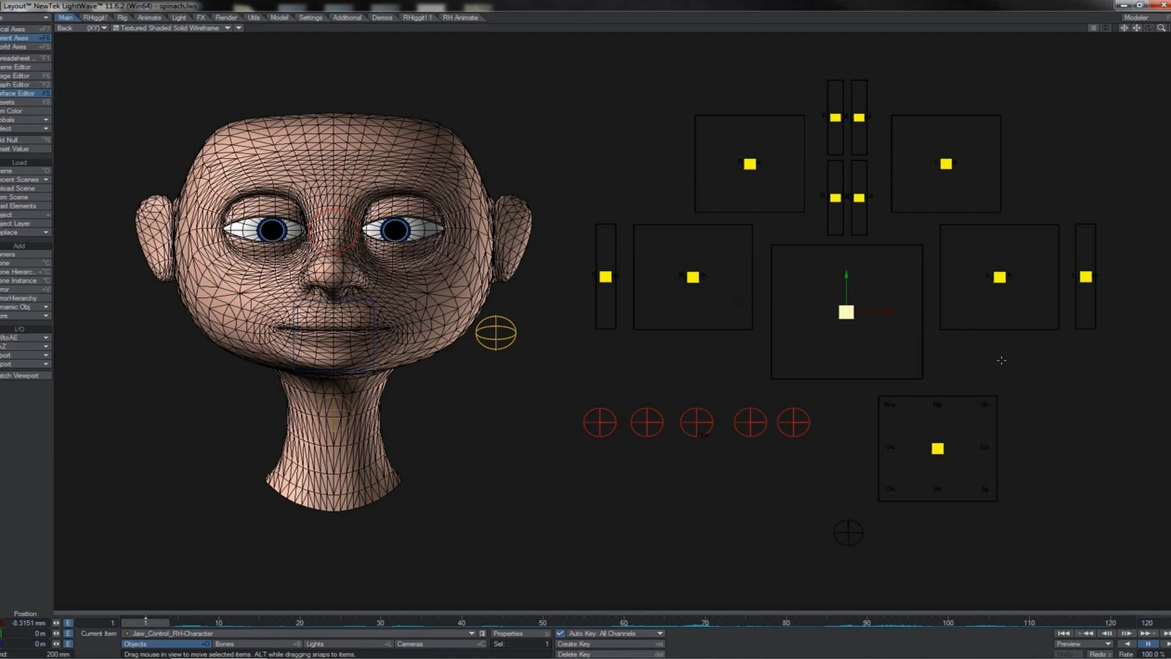
left_click_drag(997, 359, 1006, 359)
left_click_drag(847, 312, 828, 287)
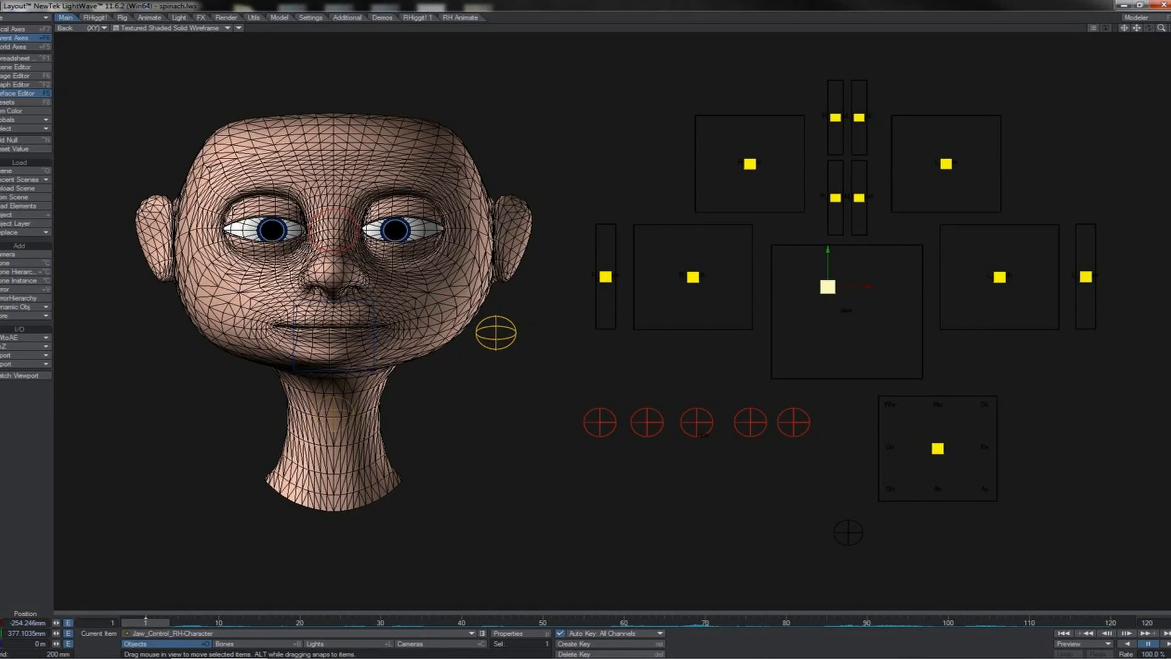
left_click_drag(828, 286, 854, 368)
left_click_drag(865, 287, 844, 338)
Step: Raise the left and right mouth controls to the top of their boxes and lower the jaw control for an open smile
left_click_drag(999, 277, 1006, 224)
left_click_drag(697, 276, 668, 228)
left_click(843, 339)
left_click_drag(586, 323, 603, 299)
left_click_drag(860, 315, 872, 356)
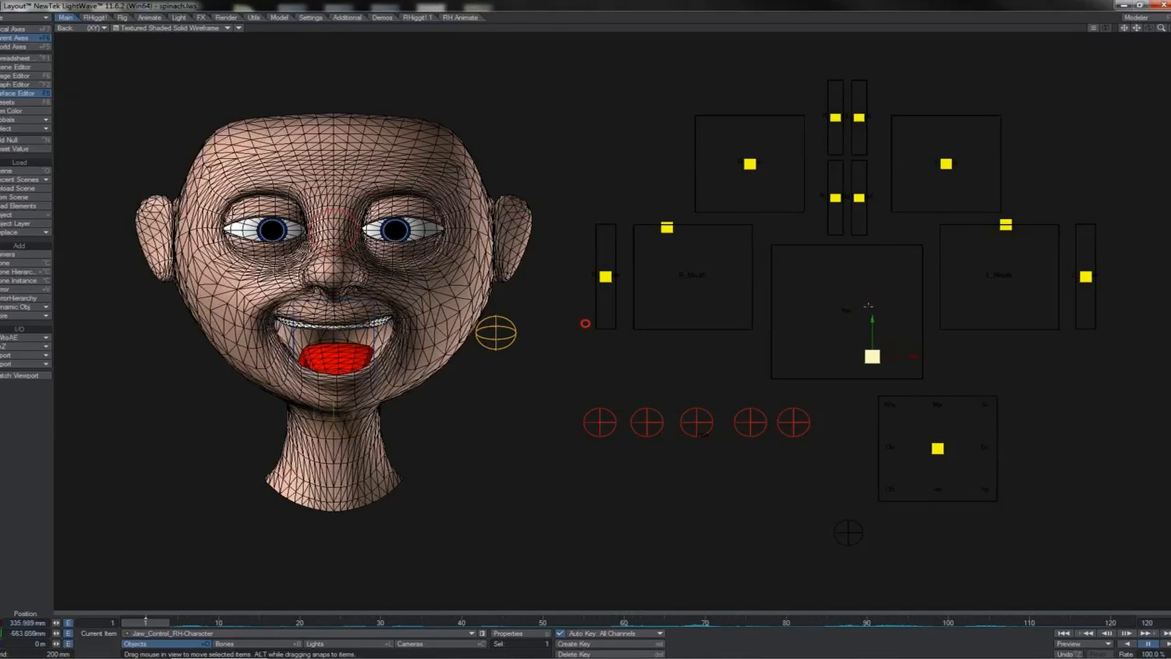
Step: Lower the right mouth control below its centre and raise the right mouth-corner control
left_click(667, 227)
left_click_drag(683, 168, 680, 240)
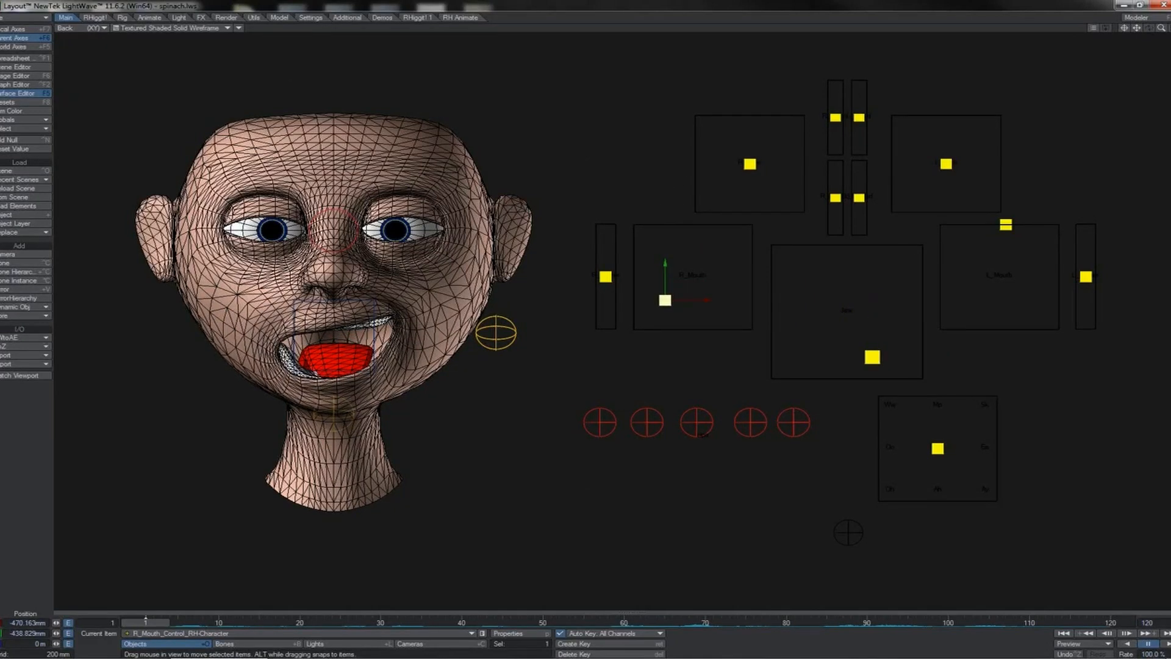
left_click(872, 356)
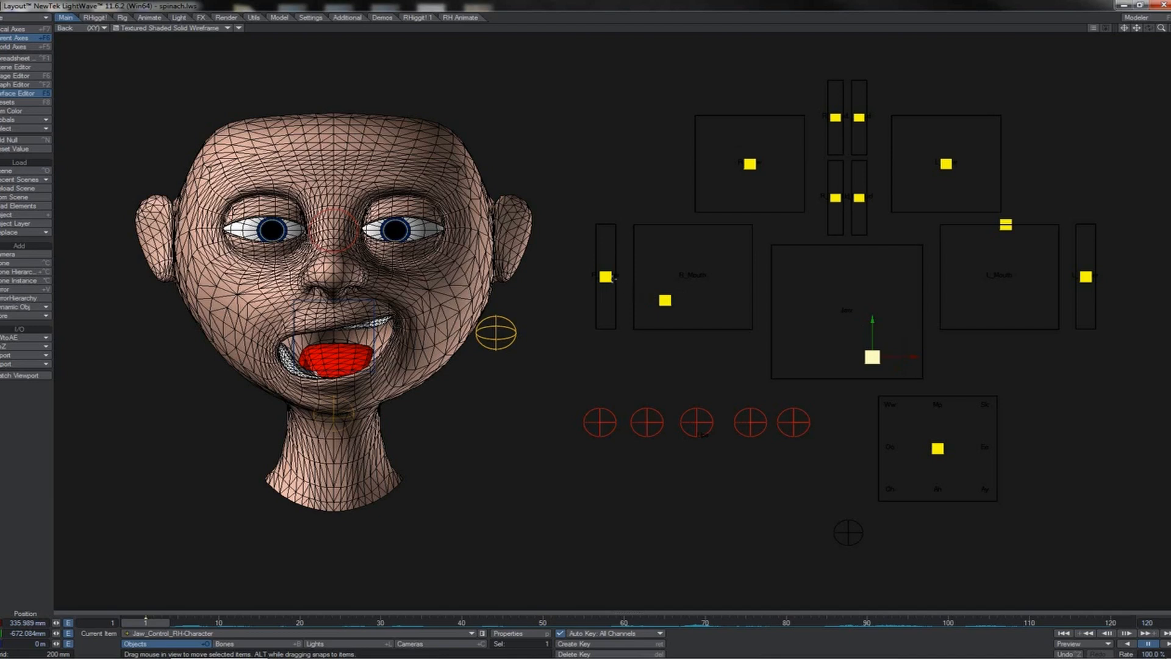
left_click(606, 276)
left_click_drag(606, 276, 606, 240)
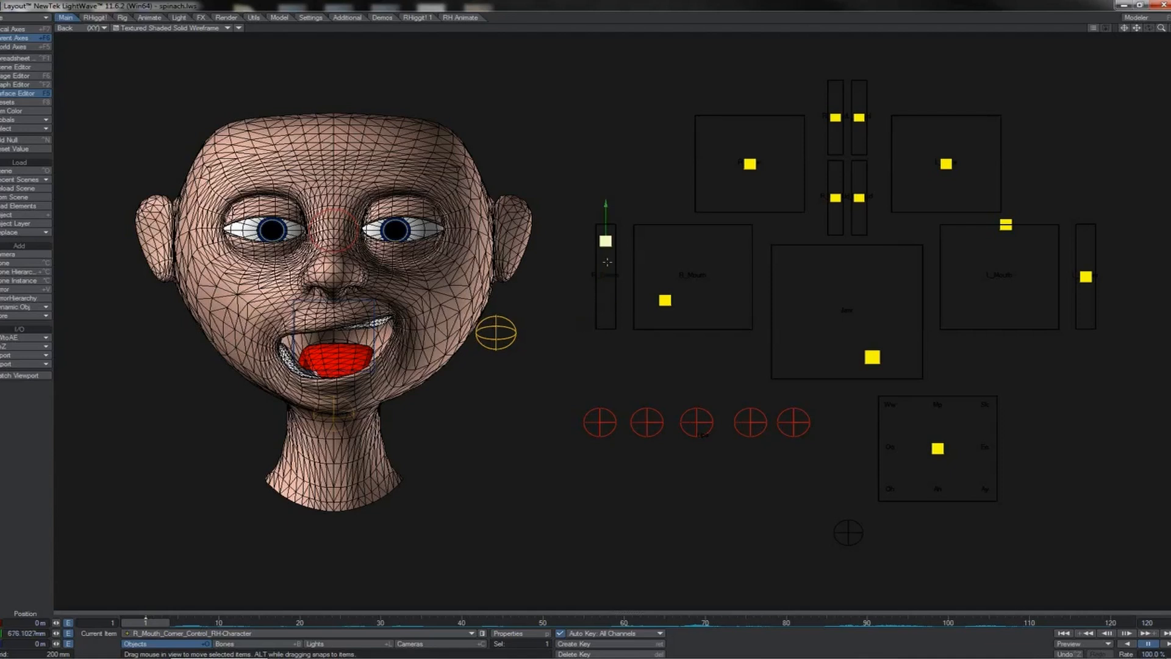
Step: Lower the left brow control and raise the left lower-lid control for a squint
left_click(945, 169)
left_click_drag(946, 167, 859, 184)
left_click(859, 197)
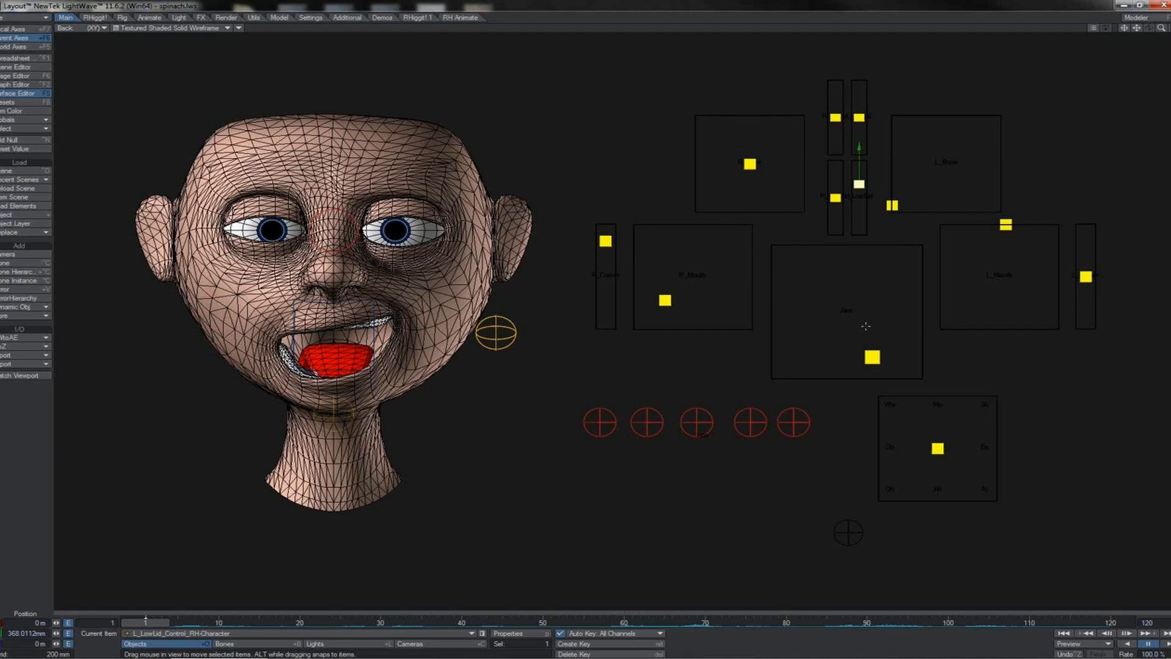
Step: Move the jaw control back to centre and pull the left mouth control back to the middle of its box
left_click(867, 356)
left_click_drag(939, 344, 919, 292)
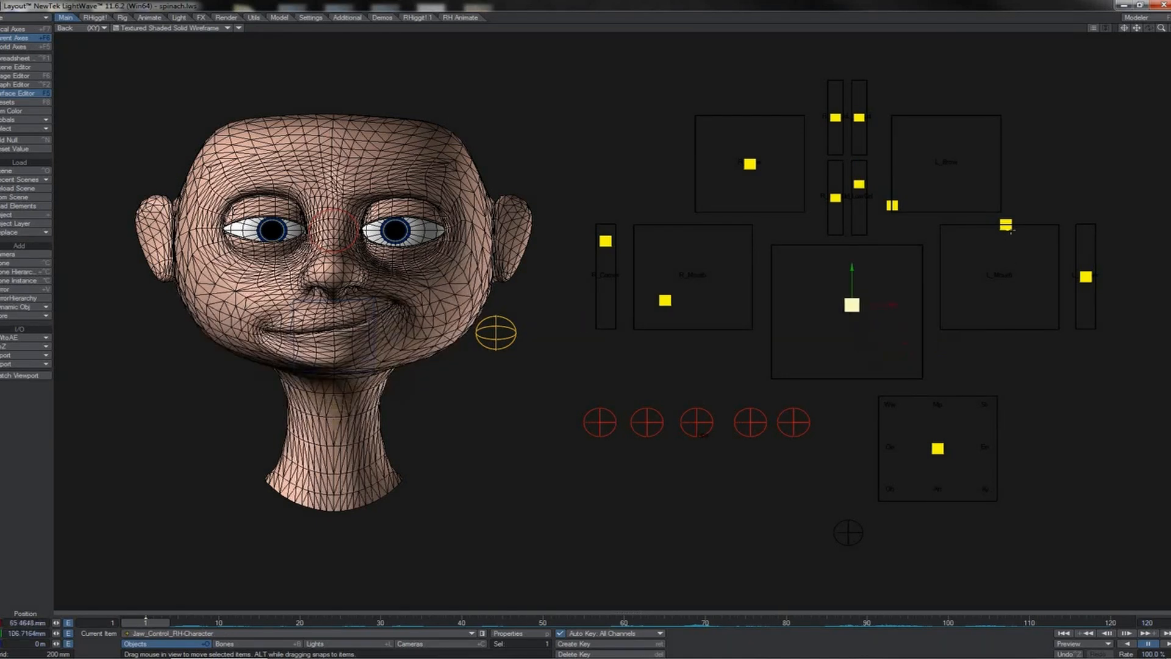
left_click_drag(1006, 225, 948, 283)
Step: Return the right mouth, right mouth-corner and jaw controls to their neutral positions
left_click(665, 300)
left_click_drag(665, 300, 746, 281)
left_click(605, 241)
left_click_drag(608, 218, 608, 252)
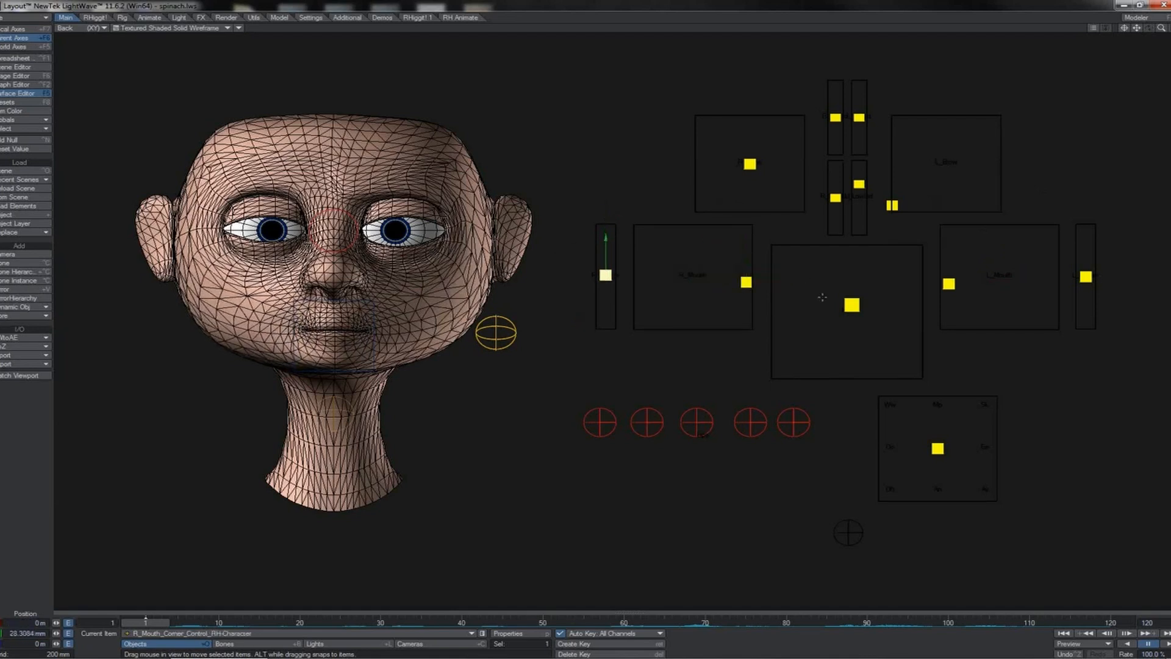
left_click(850, 305)
left_click_drag(851, 304, 850, 330)
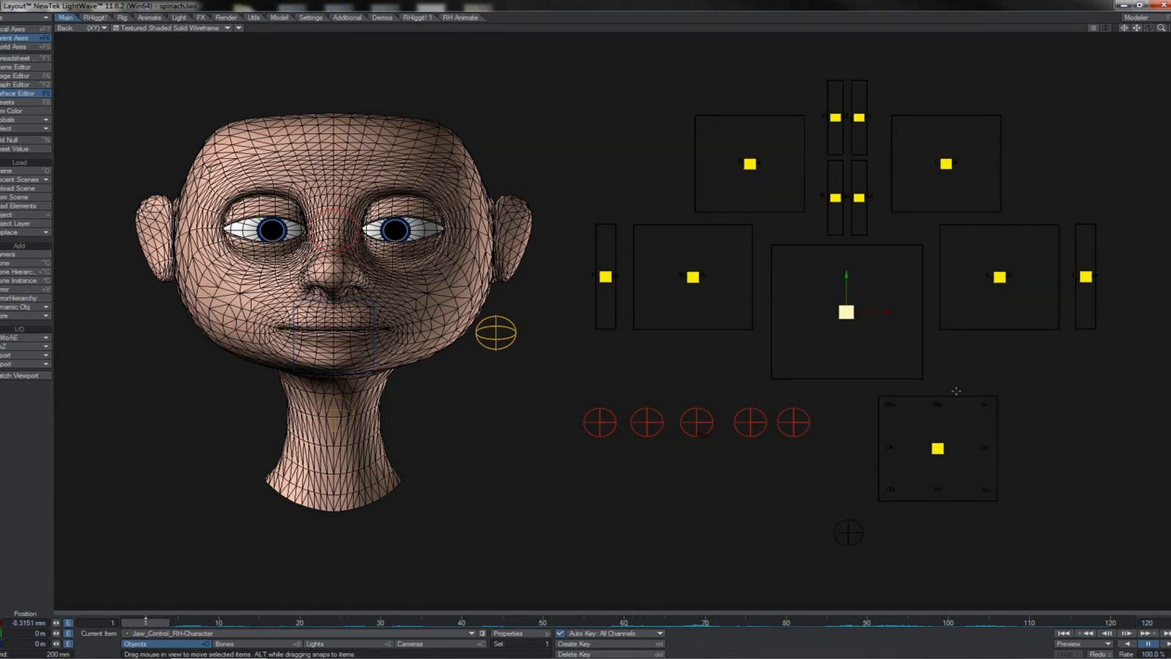
Step: Combine a lower-left sync control pose with a fully lowered jaw control, then undo both moves
left_click(937, 448)
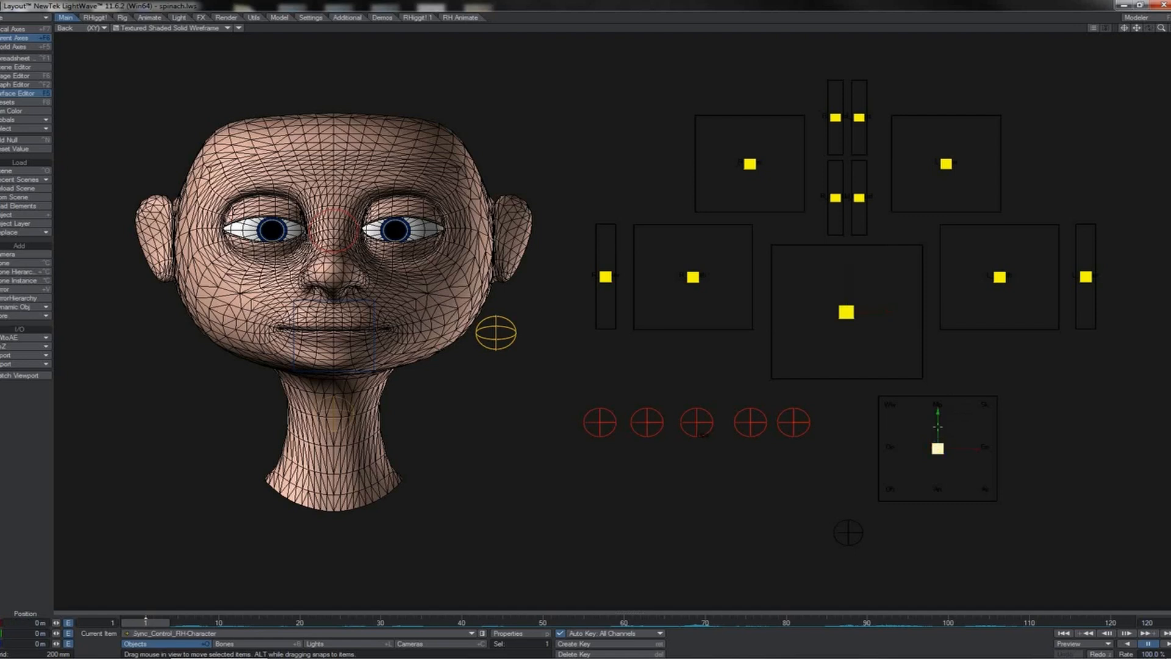
left_click_drag(957, 422, 904, 475)
left_click(849, 311)
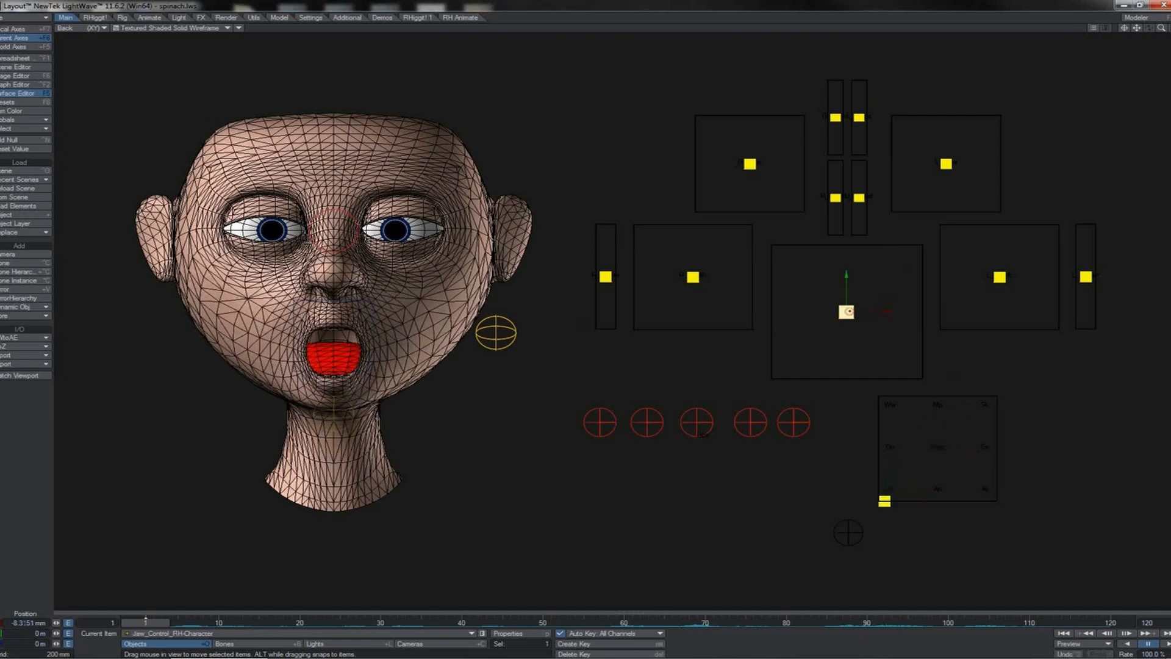
left_click_drag(878, 312, 850, 313)
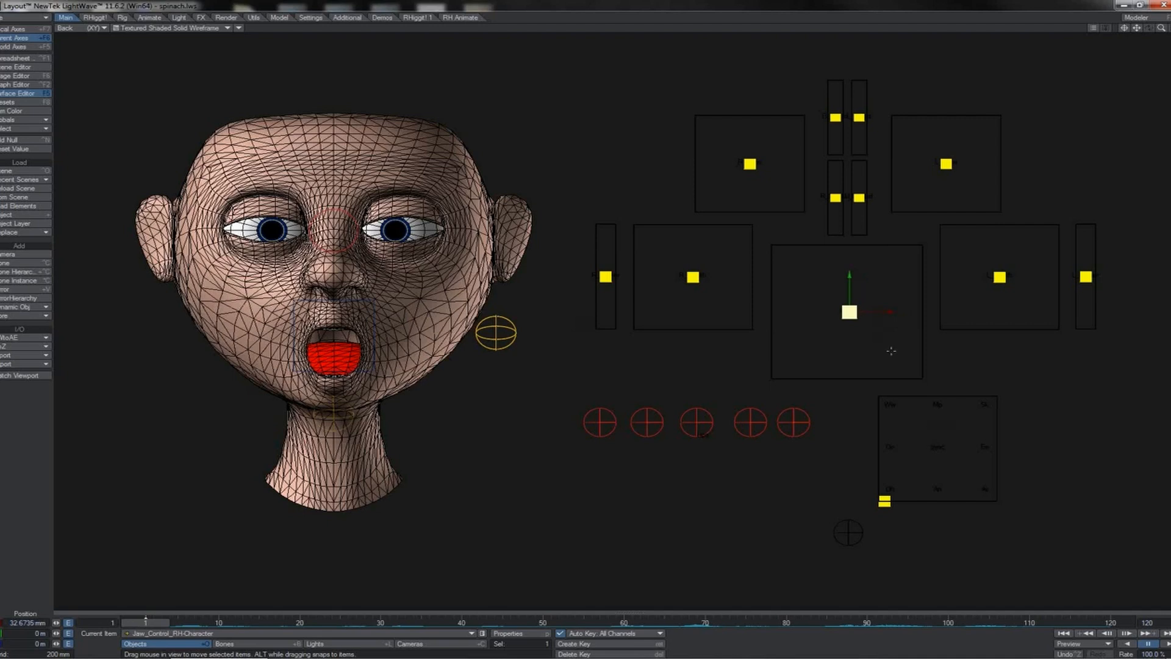
left_click_drag(849, 275, 851, 314)
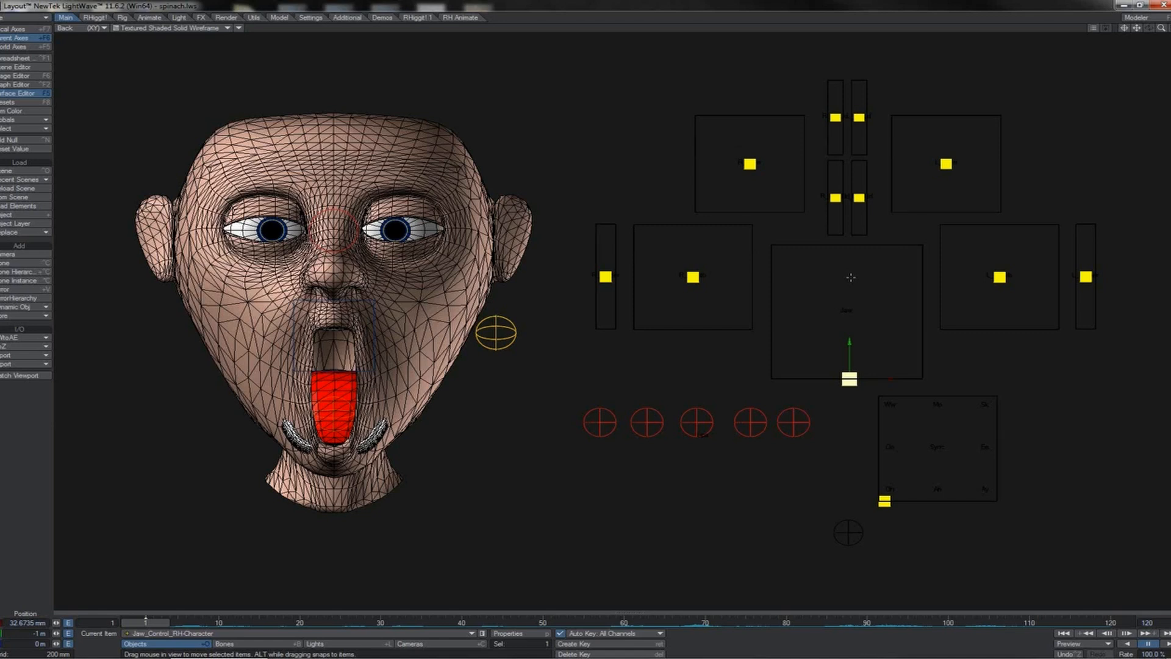
key("ctrl+z")
key("ctrl+z")
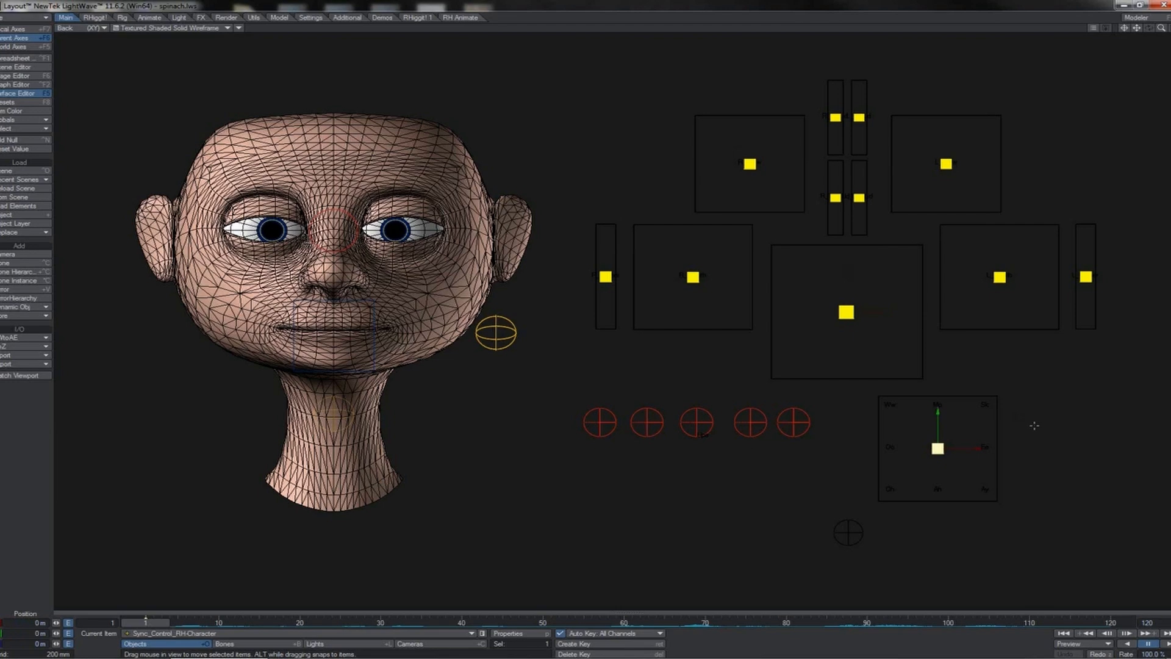
Step: Nudge the sync control off centre and drag it back to the centre of its box
left_click_drag(1033, 425, 1092, 469)
left_click_drag(996, 493, 947, 455)
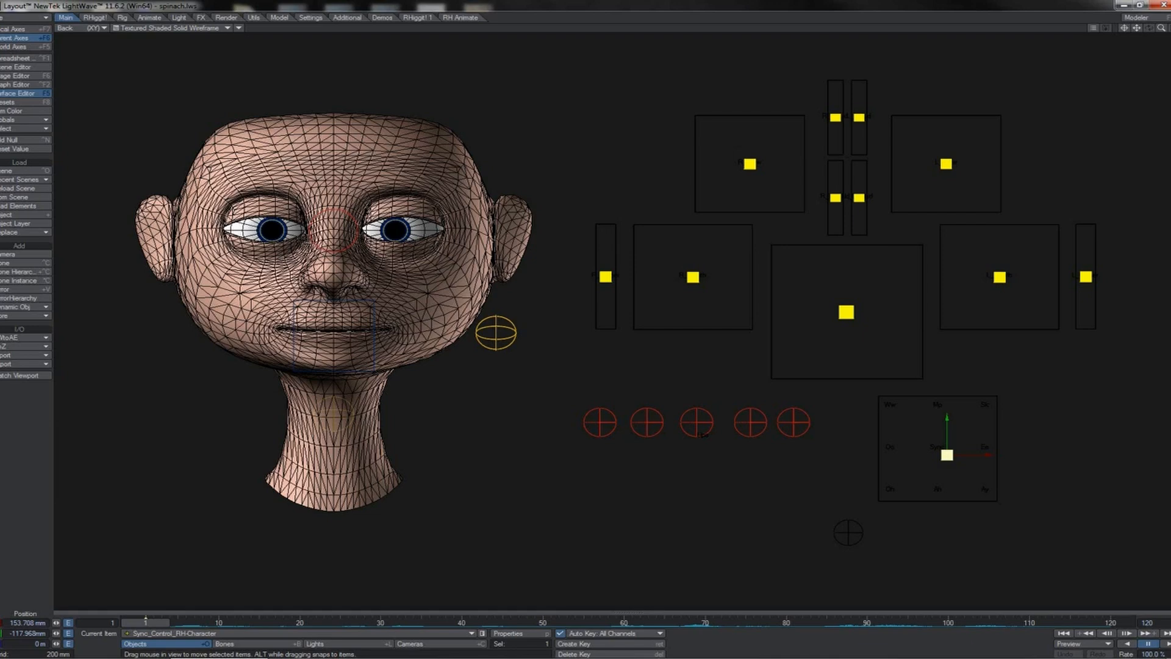
mouse_move(947, 454)
left_mouse_down()
mouse_move(975, 423)
mouse_move(897, 402)
mouse_move(911, 457)
mouse_move(993, 486)
mouse_move(897, 473)
mouse_move(957, 439)
mouse_move(931, 397)
mouse_move(938, 449)
left_mouse_up()
Step: Lower the jaw control slightly and raise the left mouth control for a lopsided smile
left_click(847, 313)
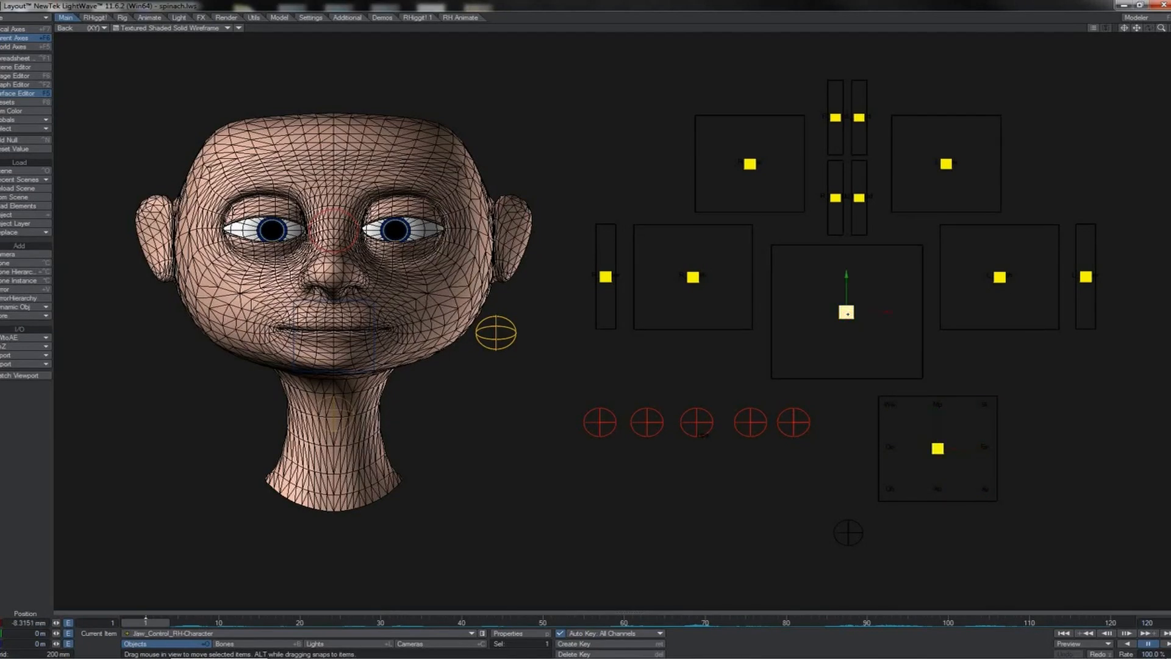
mouse_move(897, 287)
left_mouse_down()
mouse_move(871, 276)
mouse_move(904, 302)
mouse_move(893, 308)
left_mouse_up()
left_click(1008, 282)
left_click_drag(1028, 258, 1050, 235)
Step: Raise the middle and left upper-lip controls to curve the upper lip, and push the left mouth control higher
left_click(648, 416)
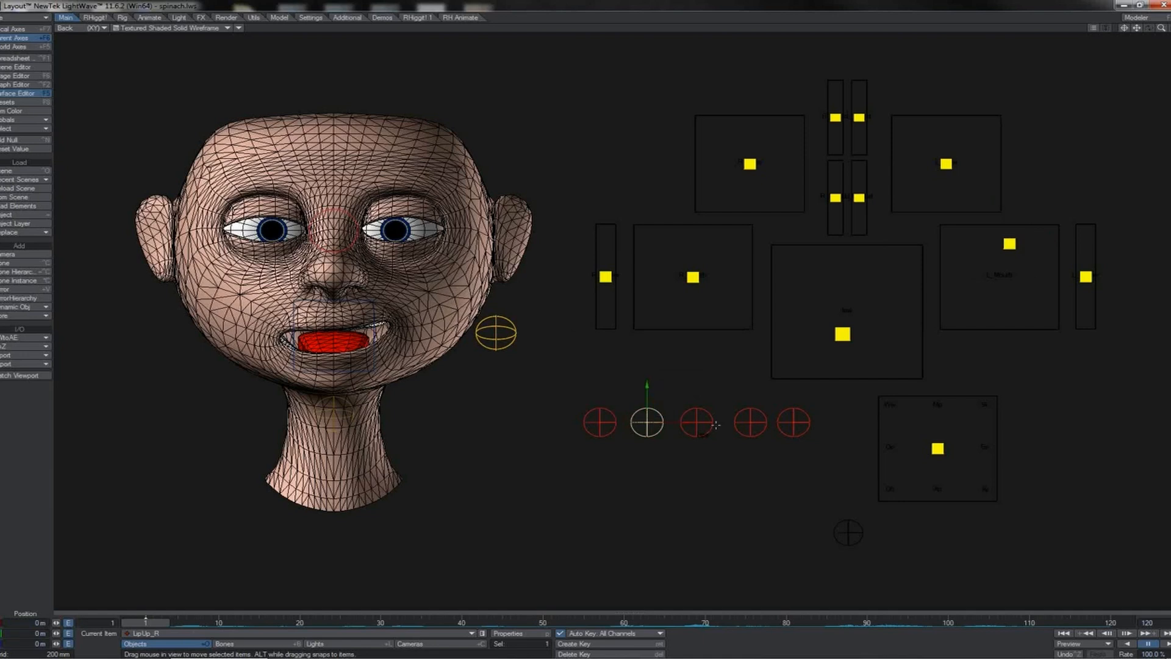
left_click(750, 420)
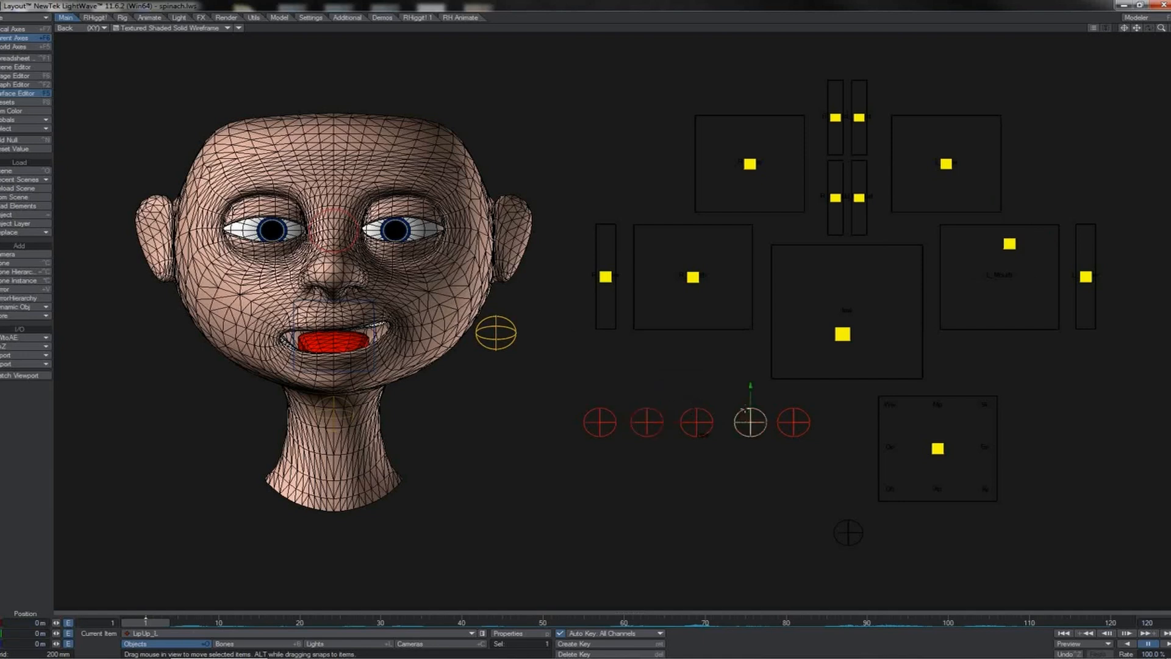
left_click_drag(749, 401, 696, 395)
left_click(696, 405)
left_click(793, 422)
mouse_move(793, 422)
left_mouse_down()
mouse_move(792, 444)
mouse_move(793, 414)
left_mouse_up()
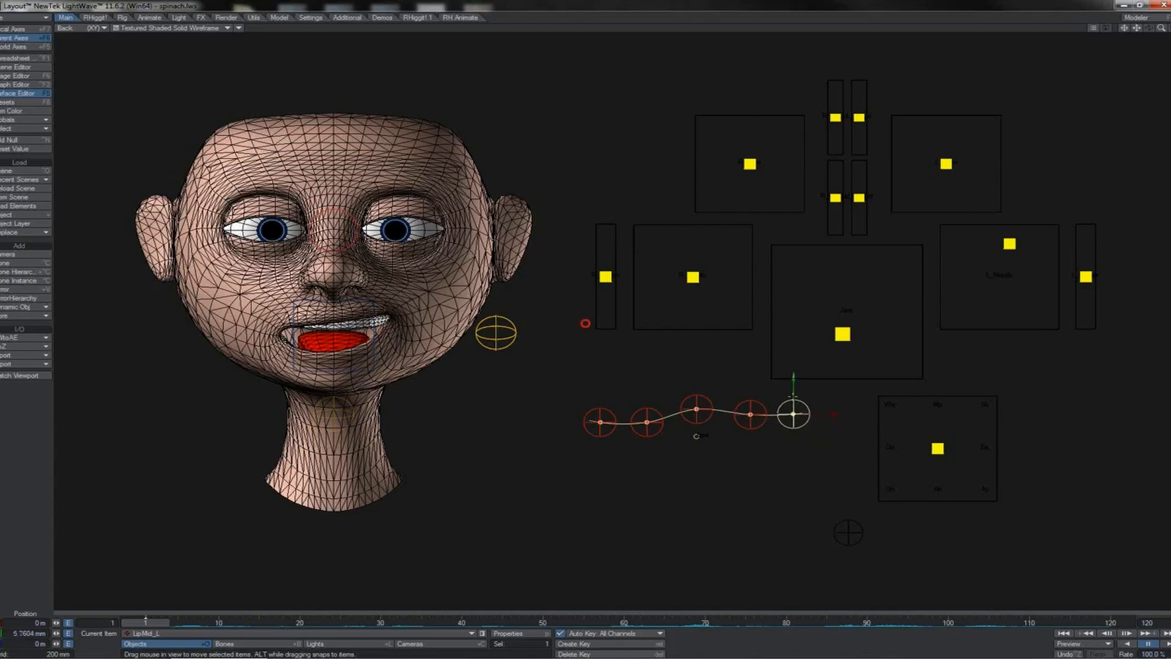
left_click(1009, 244)
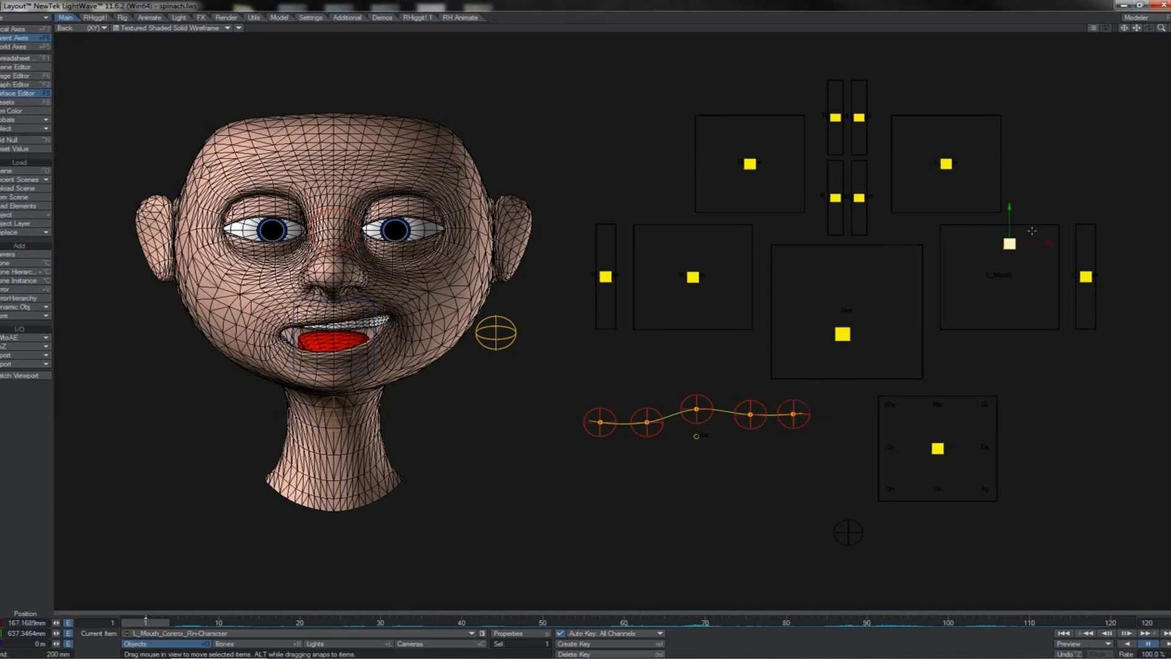
left_click_drag(1029, 231, 1025, 215)
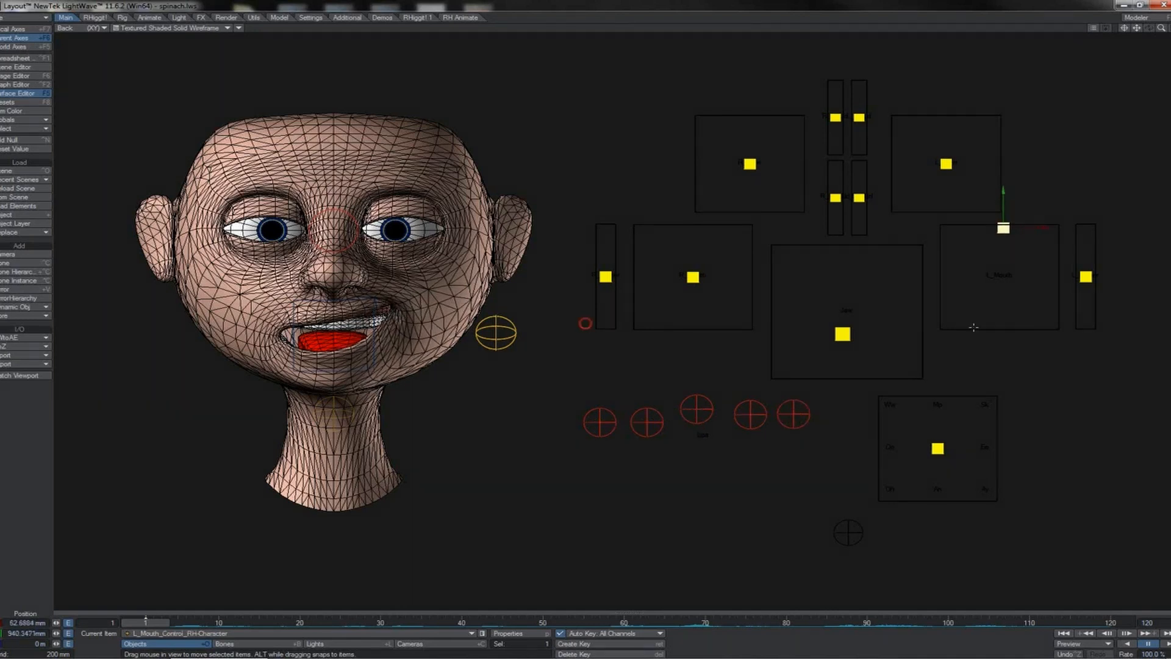
Step: Try dropping the left lip-mid control well below the lip line, then undo it
left_click(793, 418)
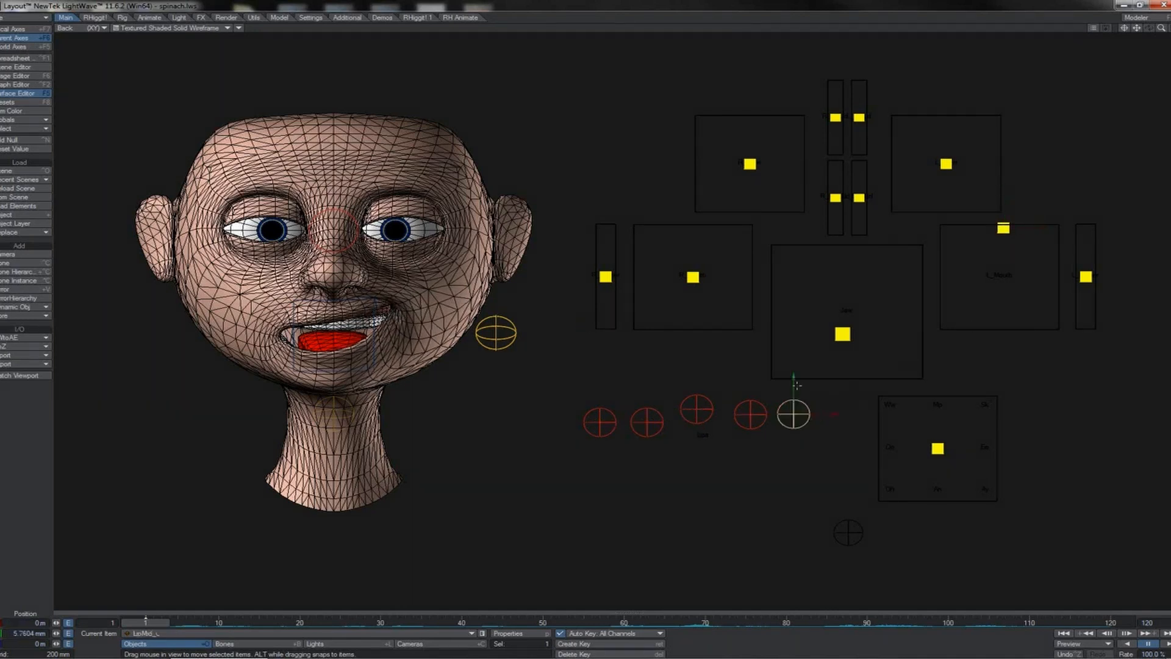
left_click_drag(549, 276, 549, 329)
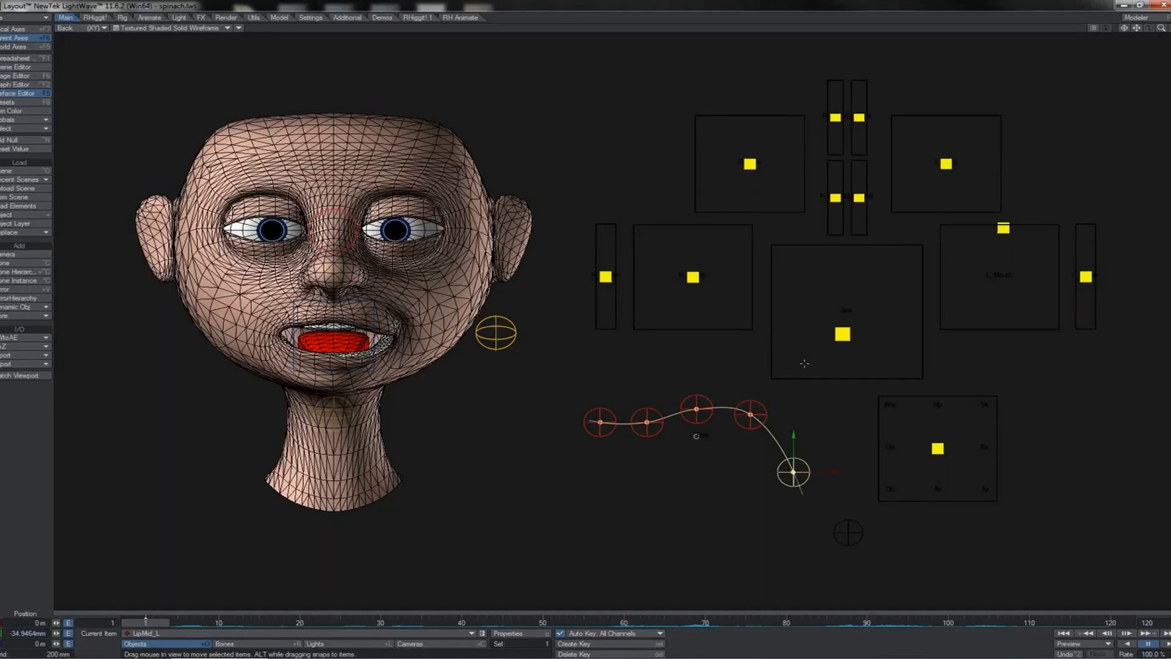
key("ctrl+z")
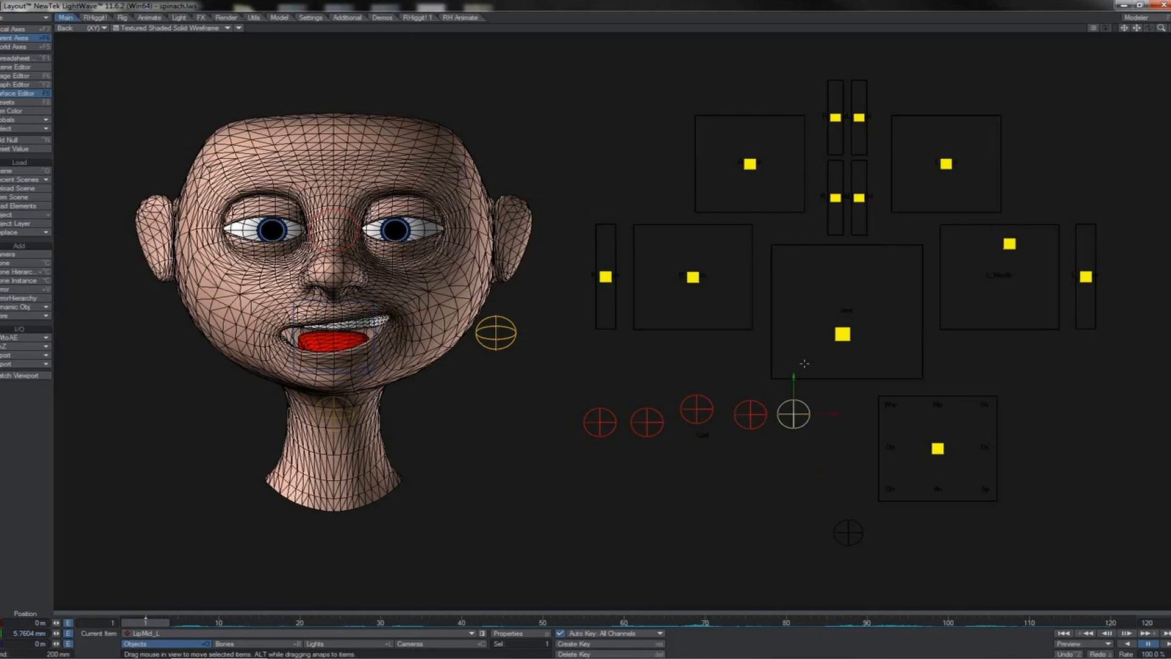
Step: Undo the remaining lip, mouth and jaw adjustments to return the face to neutral
key("ctrl+z")
key("ctrl+z")
key("ctrl+z")
key("ctrl+z")
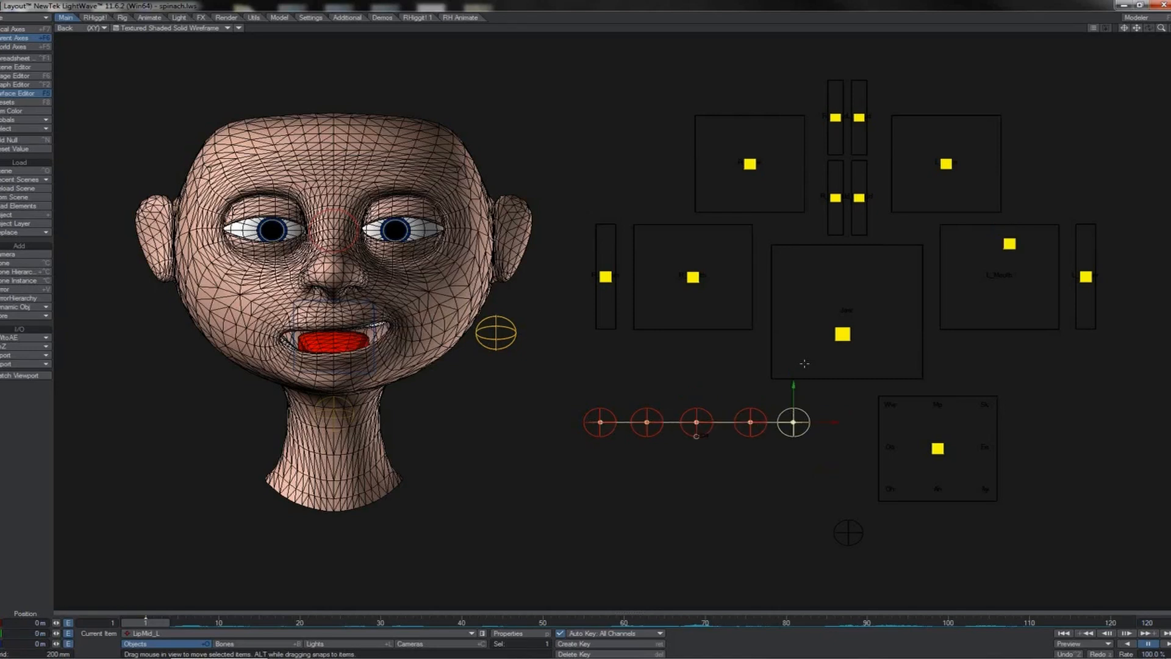
key("ctrl+z")
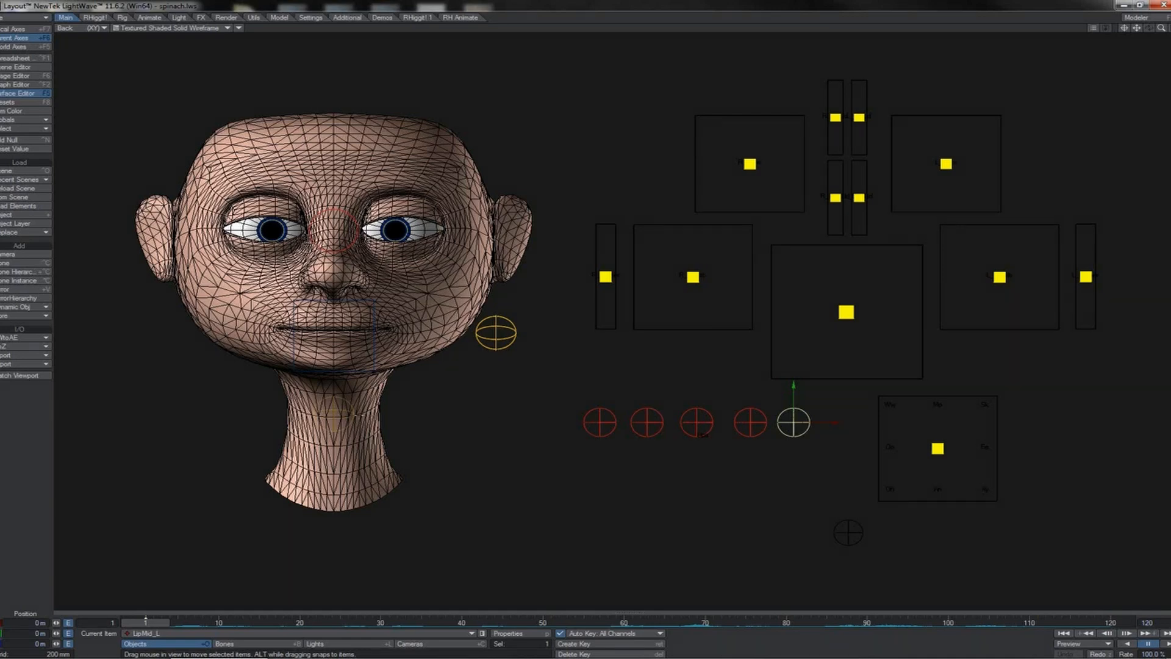
Step: Switch to rotate mode, undo a trial rotation, and select the head joint
left_click(360, 372)
key("y")
left_click_drag(466, 407, 488, 427)
left_click_drag(597, 360, 585, 324)
key("ctrl+z")
left_click(353, 247)
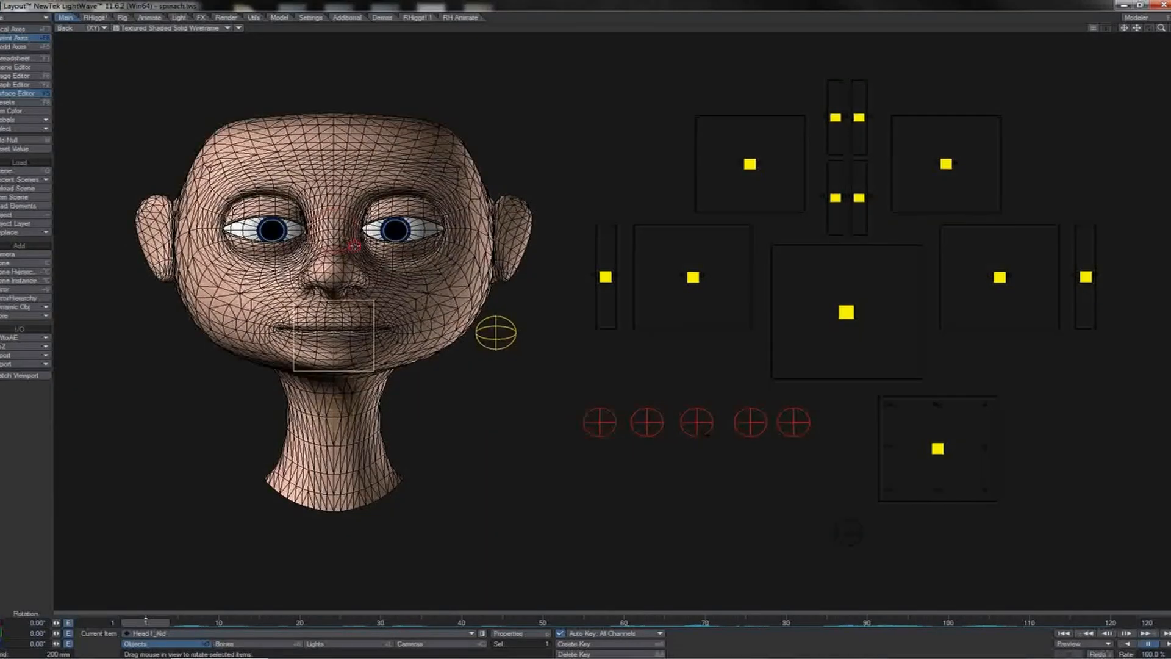